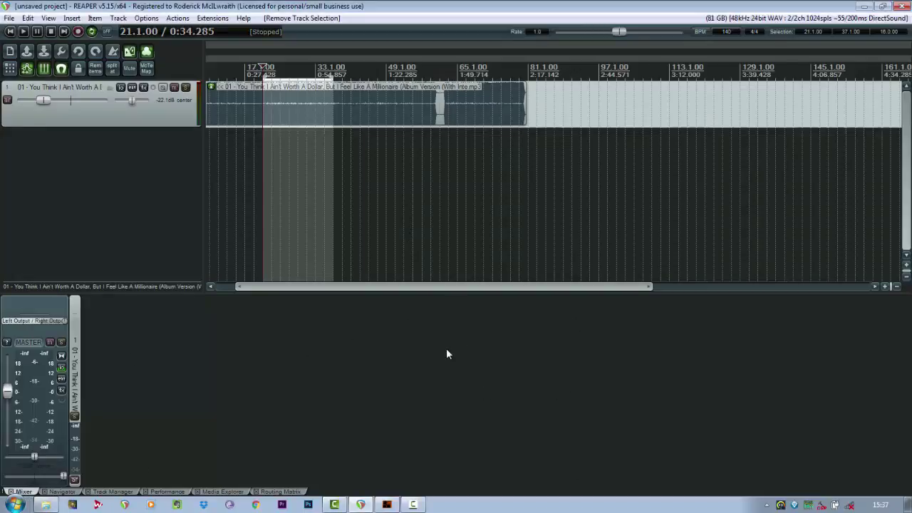
- Bring up the Downloads folder holding reaper515_x64-install.exe from the taskbar
{"action": "left_click", "coordinate": [45, 504]}
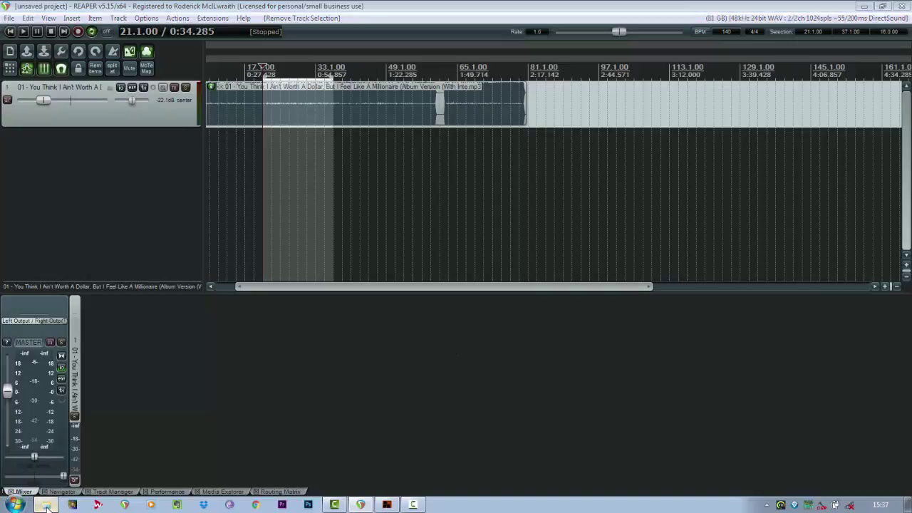
- Run reaper515_x64-install.exe, accept the licence and keep the default install location
{"action": "double_click", "coordinate": [263, 214]}
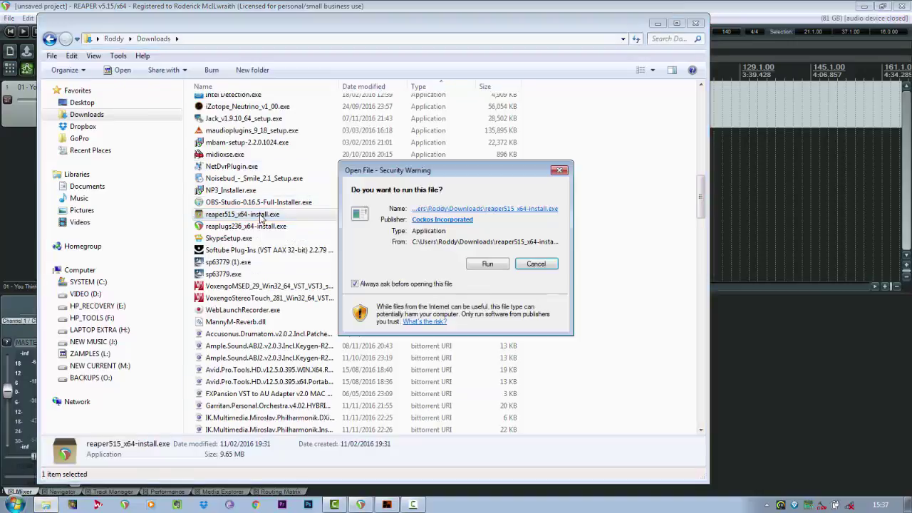
{"action": "left_click", "coordinate": [500, 266]}
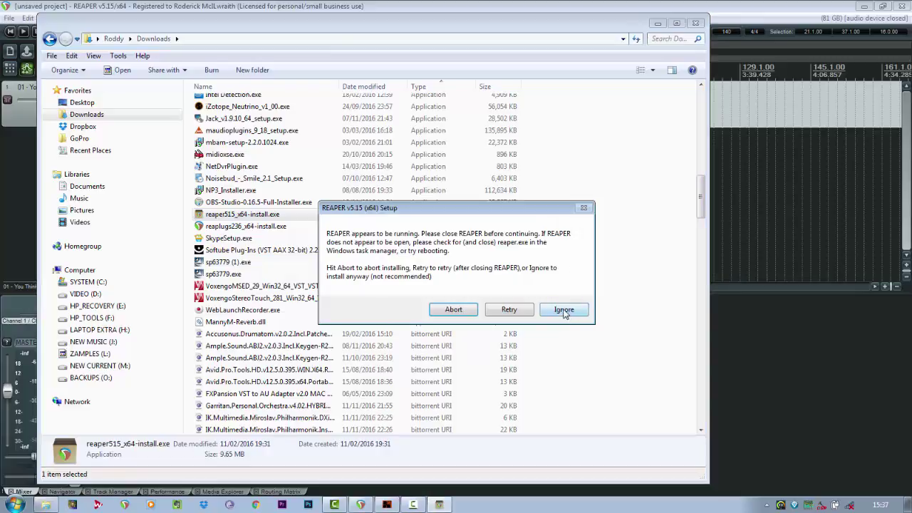
{"action": "left_click", "coordinate": [564, 310]}
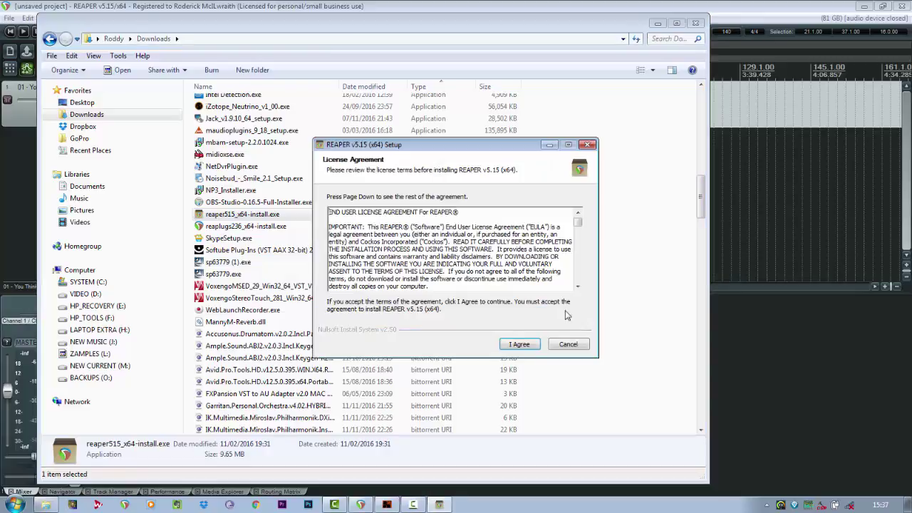
{"action": "left_click", "coordinate": [524, 350]}
{"action": "left_click", "coordinate": [519, 344]}
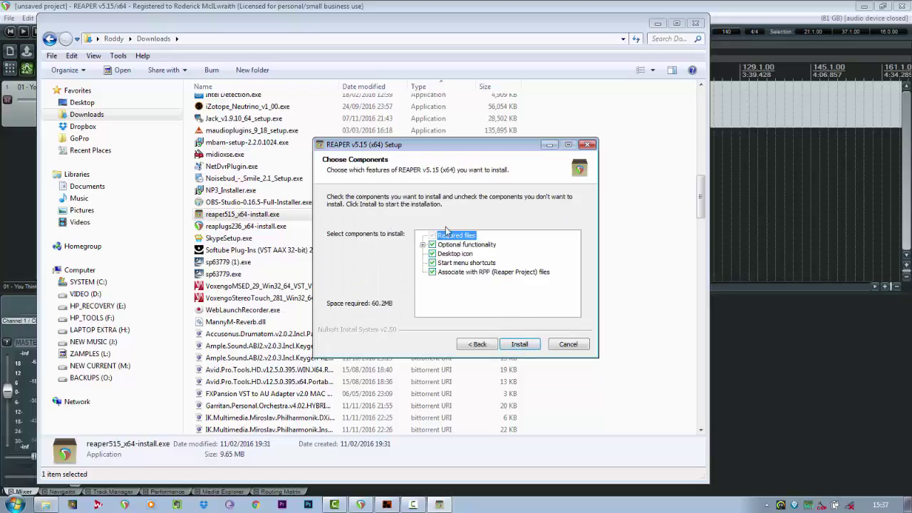
- Confirm ReaRoute ASIO driver stays ticked under Optional functionality, then quit setup
{"action": "left_click", "coordinate": [423, 245]}
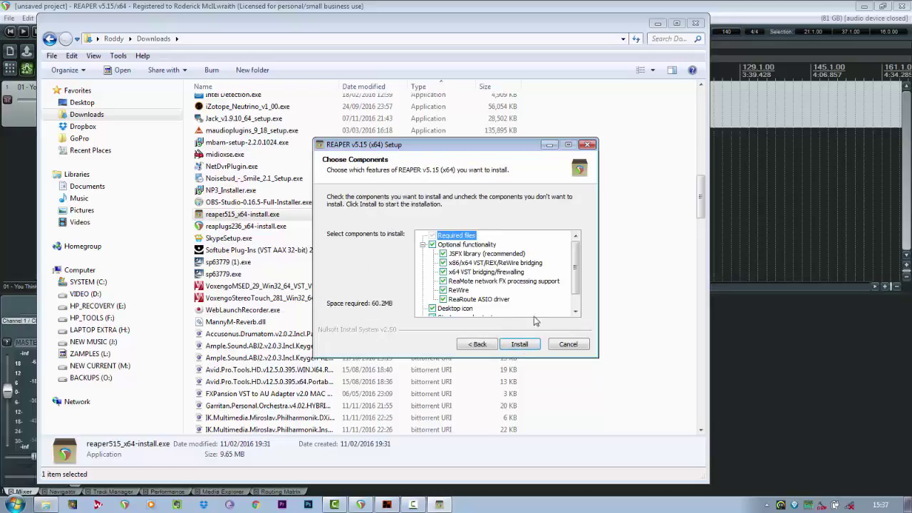
{"action": "left_click", "coordinate": [442, 299]}
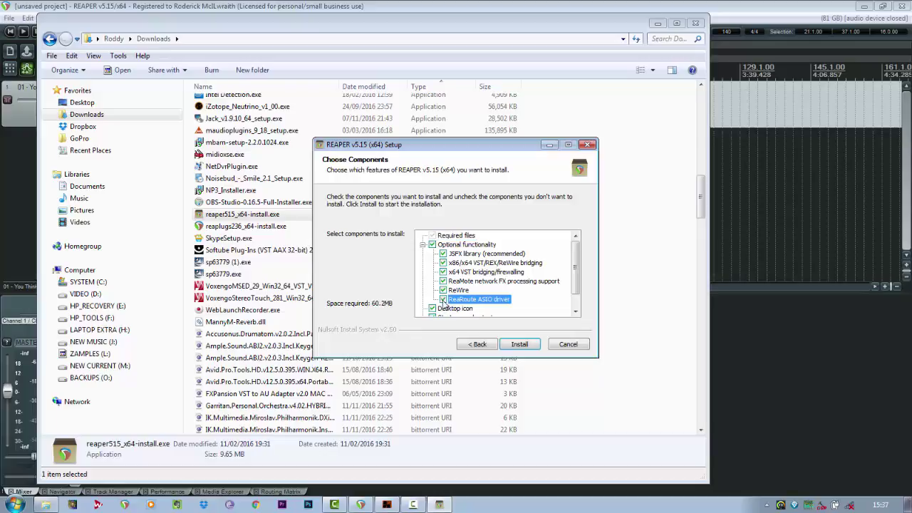
{"action": "left_click", "coordinate": [443, 299]}
{"action": "left_click", "coordinate": [443, 299]}
{"action": "left_click", "coordinate": [568, 344]}
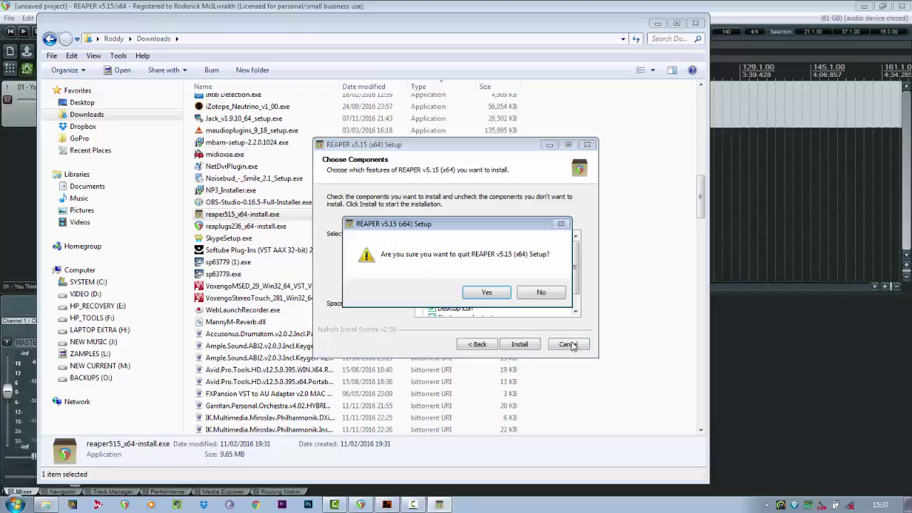
{"action": "left_click", "coordinate": [487, 293]}
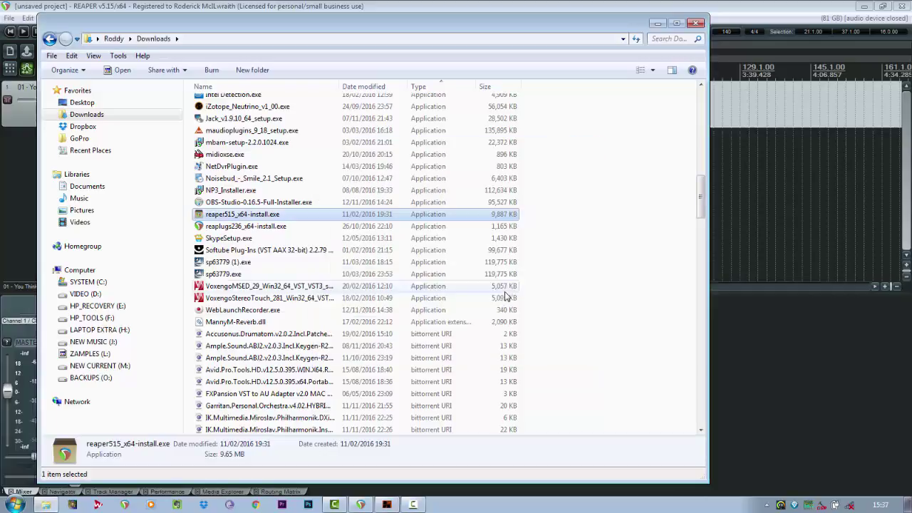
- Return to REAPER, select track 1 and briefly play then stop it
{"action": "left_click", "coordinate": [361, 505]}
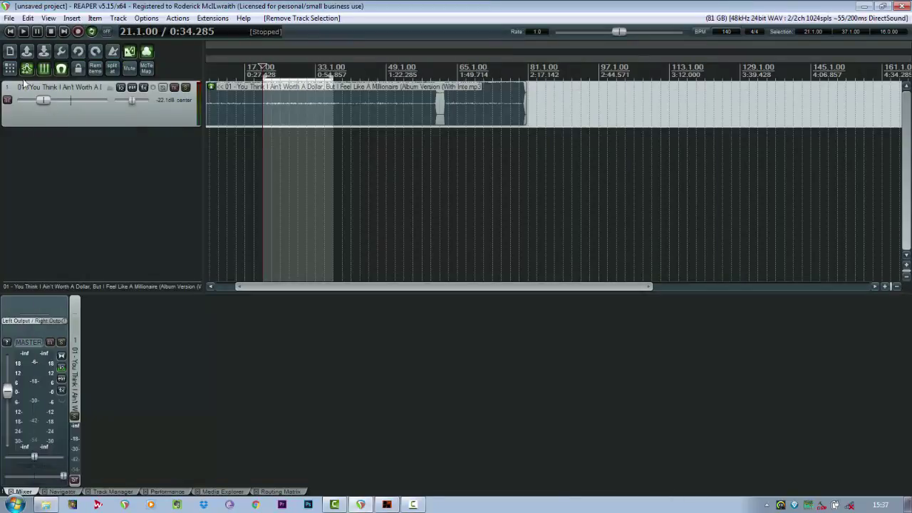
{"action": "left_click", "coordinate": [180, 121]}
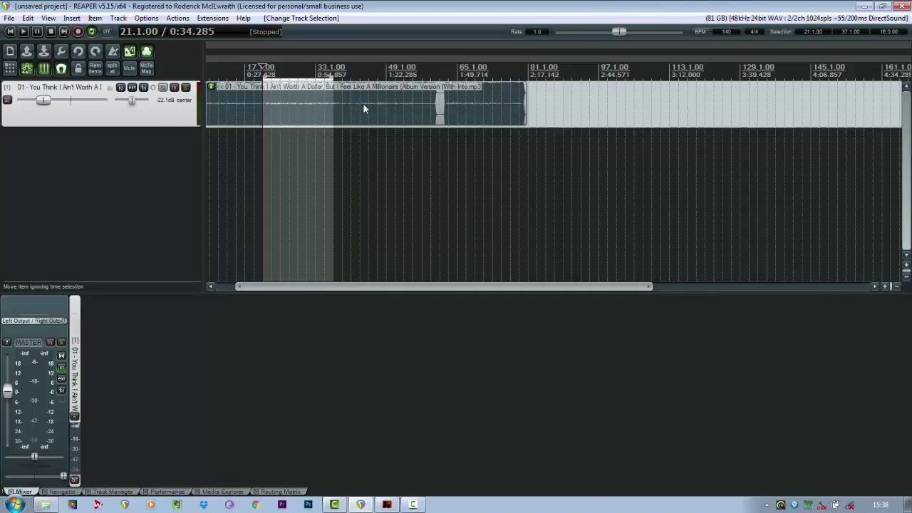
{"action": "key", "text": "space"}
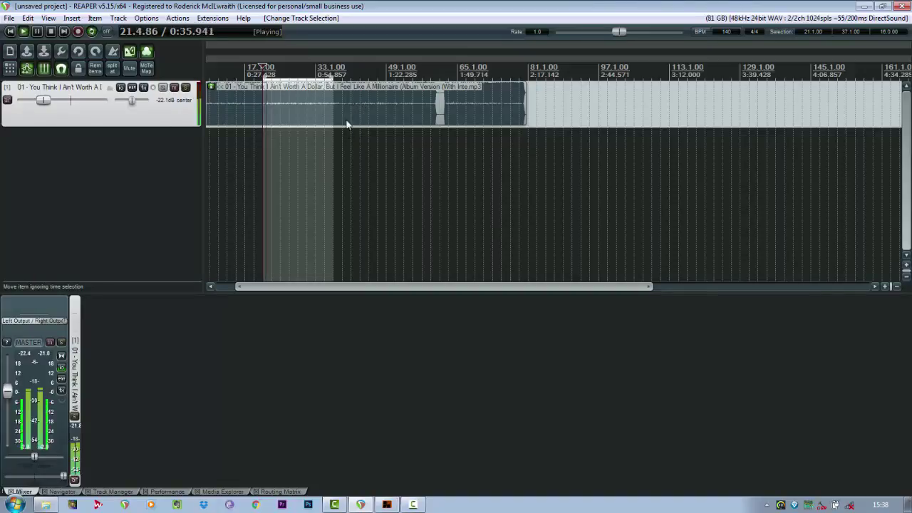
{"action": "key", "text": "space"}
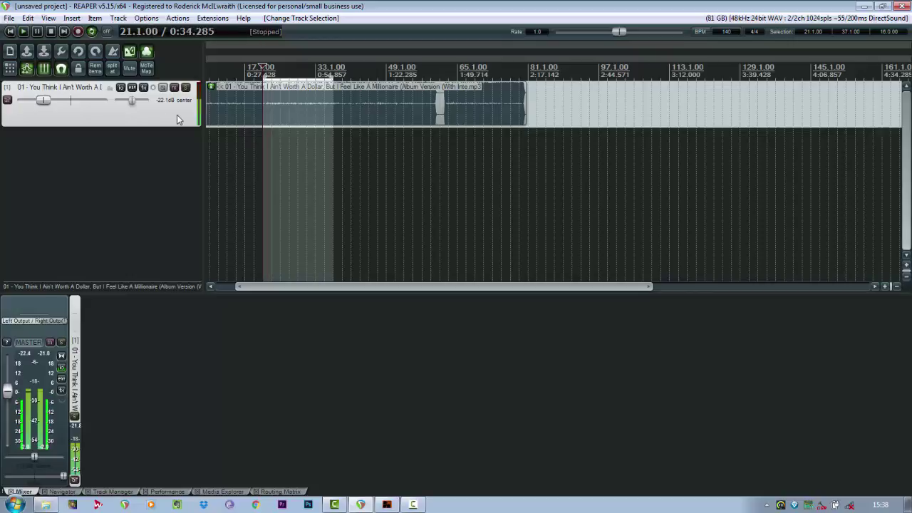
- Route track 1 to hardware output ReaRoute 1 / ReaRoute 2, disable its master send, resume playback
{"action": "left_click", "coordinate": [120, 87]}
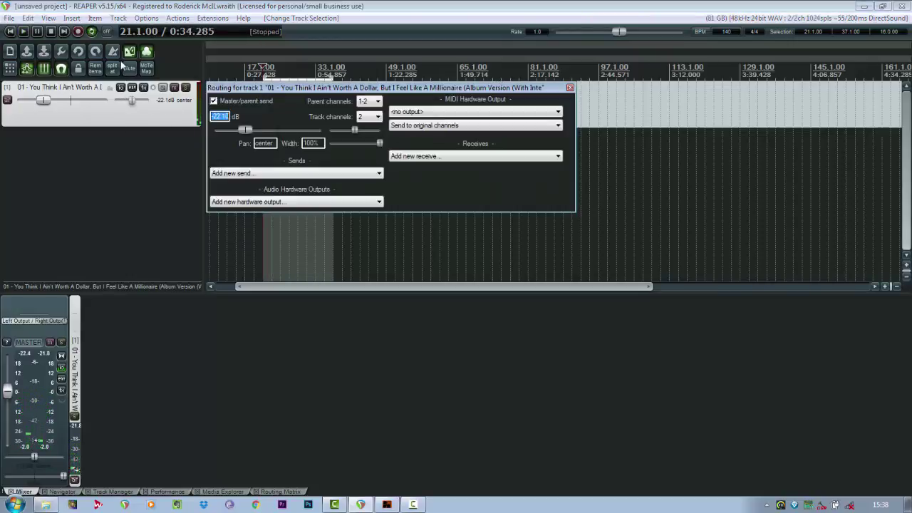
{"action": "left_click", "coordinate": [356, 203]}
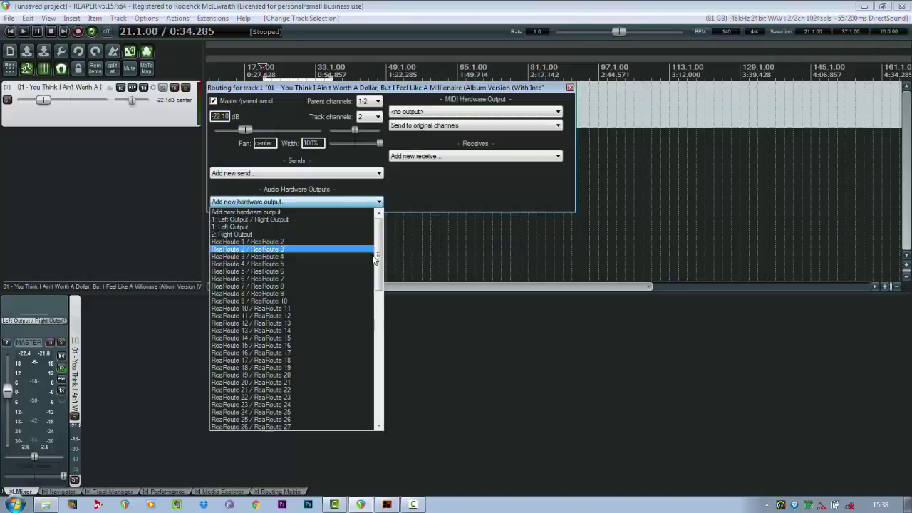
{"action": "mouse_move", "coordinate": [377, 255]}
{"action": "left_mouse_down"}
{"action": "mouse_move", "coordinate": [378, 376]}
{"action": "mouse_move", "coordinate": [379, 246]}
{"action": "left_mouse_up"}
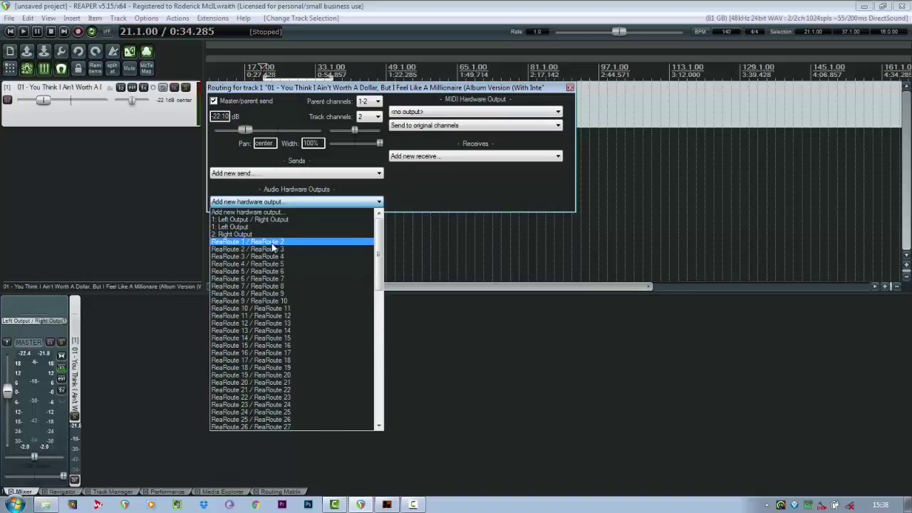
{"action": "left_click", "coordinate": [273, 242]}
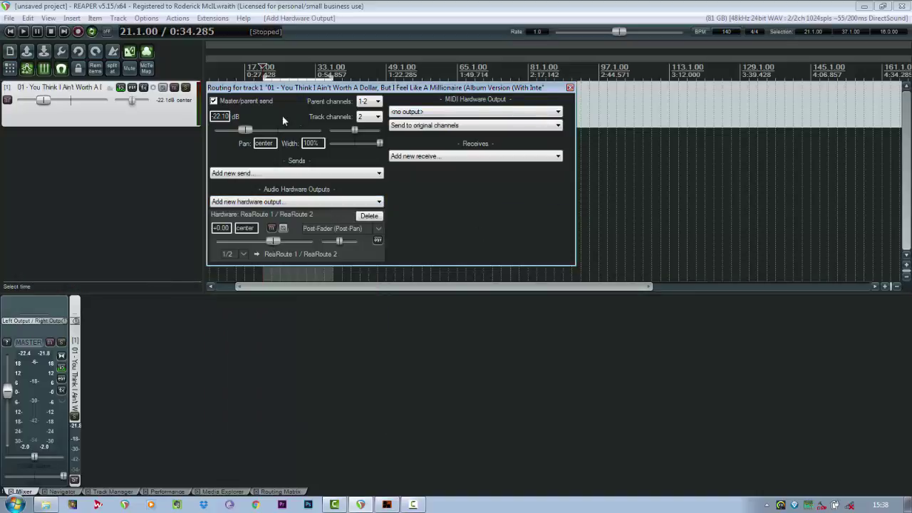
{"action": "left_click", "coordinate": [220, 102]}
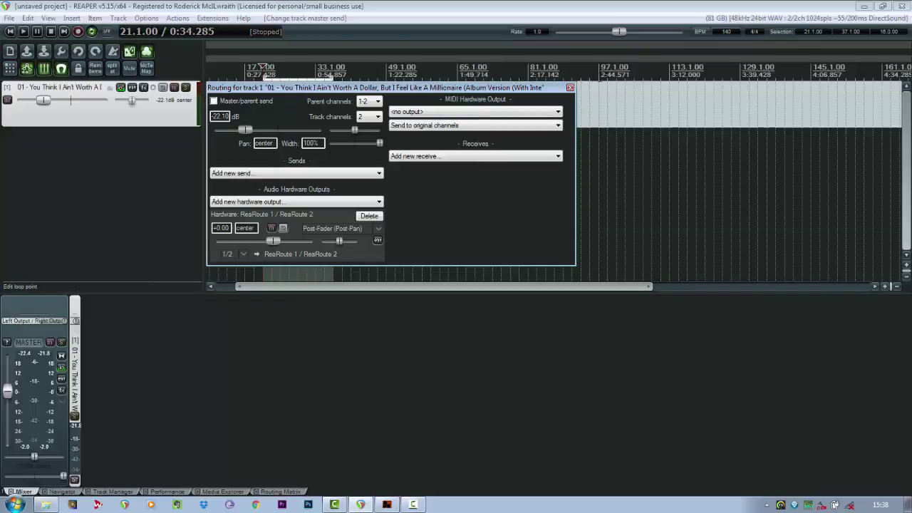
{"action": "left_click", "coordinate": [570, 87]}
{"action": "key", "text": "space"}
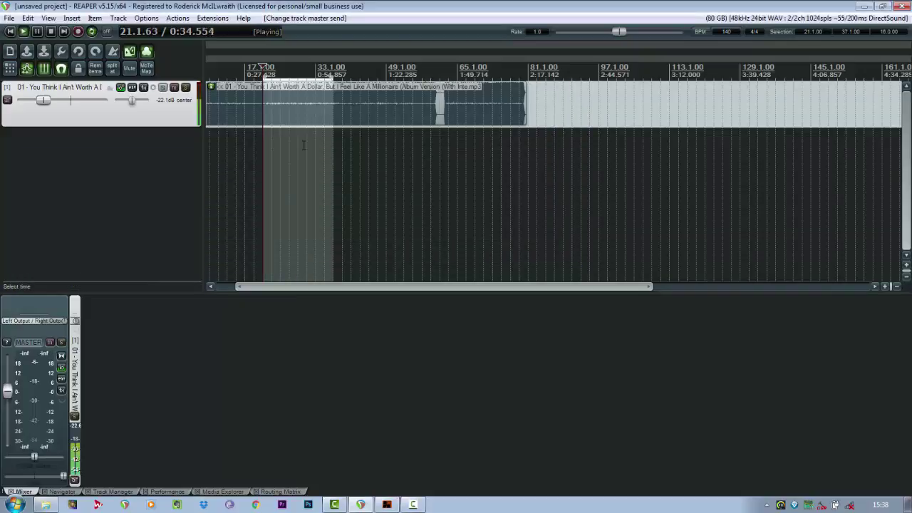
- In Mixbus32C's Audio/MIDI Setup, run ASIO on ReaRoute ASIO (x64) at 48 kHz, 1024 samples
{"action": "left_click", "coordinate": [385, 506]}
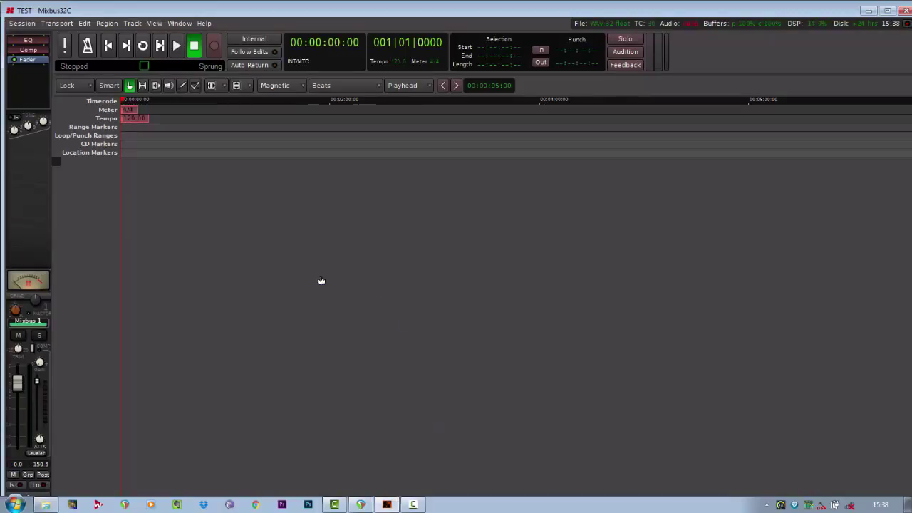
{"action": "left_click", "coordinate": [176, 23]}
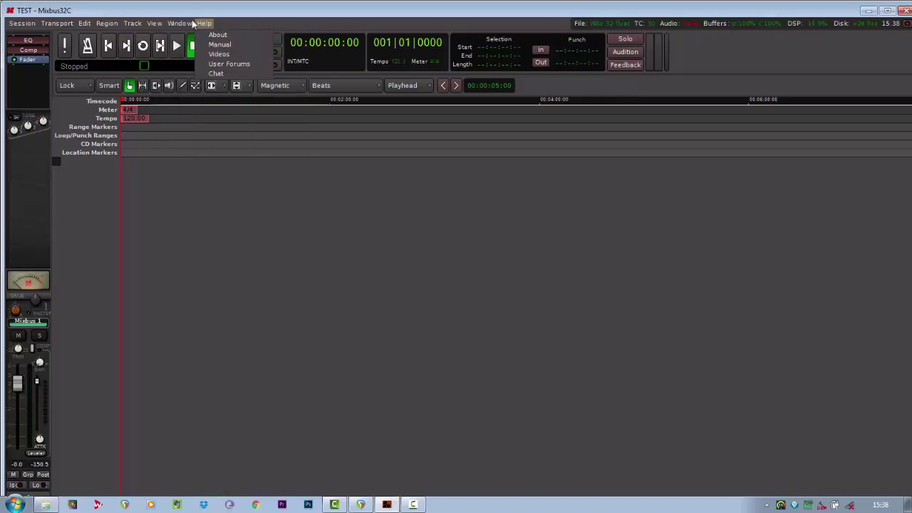
{"action": "left_click", "coordinate": [203, 35]}
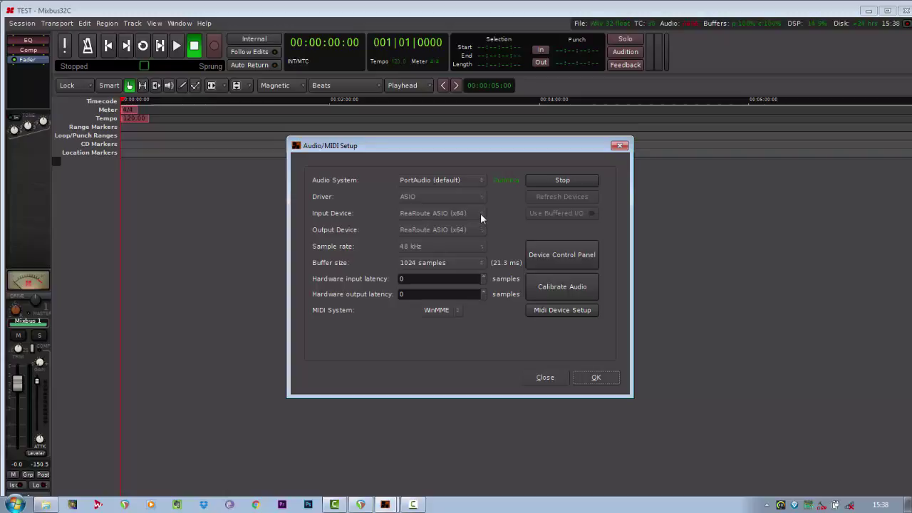
- Close audio setup and add one stereo audio track named Audio, leaving it selected
{"action": "left_click", "coordinate": [594, 377]}
{"action": "double_click", "coordinate": [80, 194]}
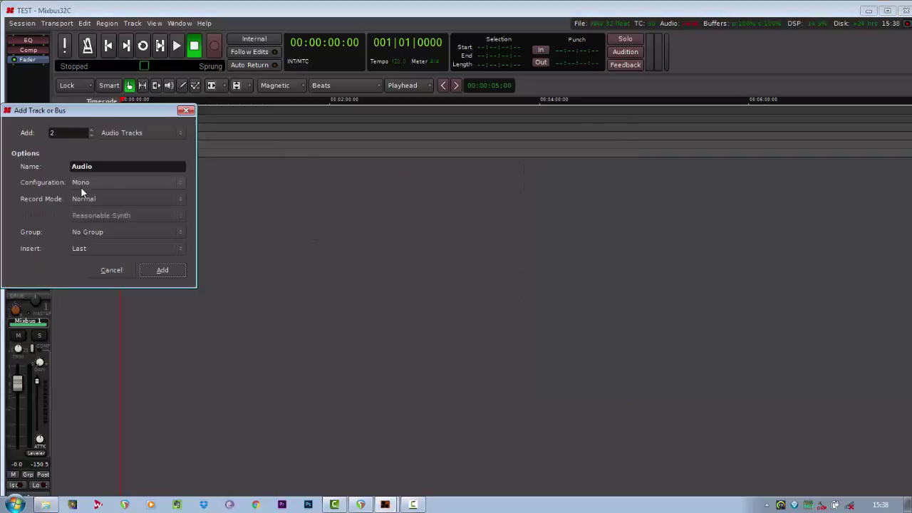
{"action": "left_click", "coordinate": [90, 135]}
{"action": "left_click", "coordinate": [132, 186]}
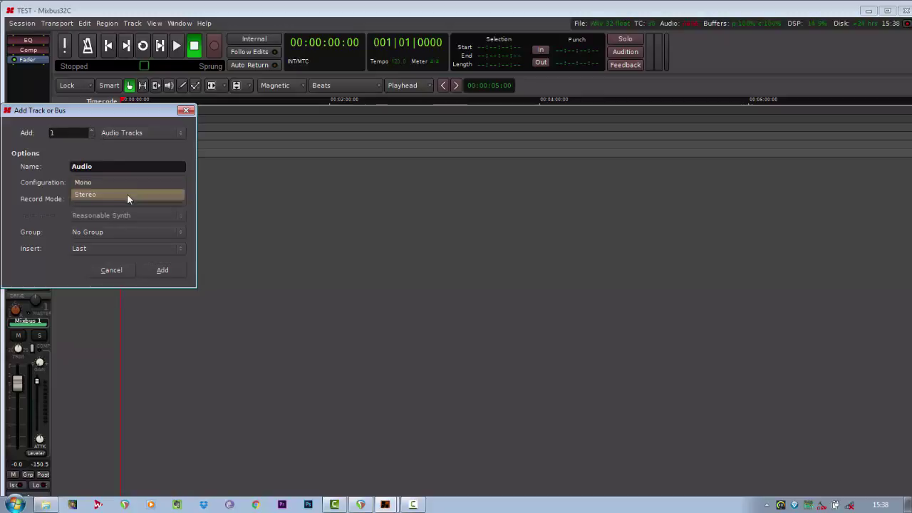
{"action": "left_click", "coordinate": [127, 194]}
{"action": "left_click", "coordinate": [174, 270]}
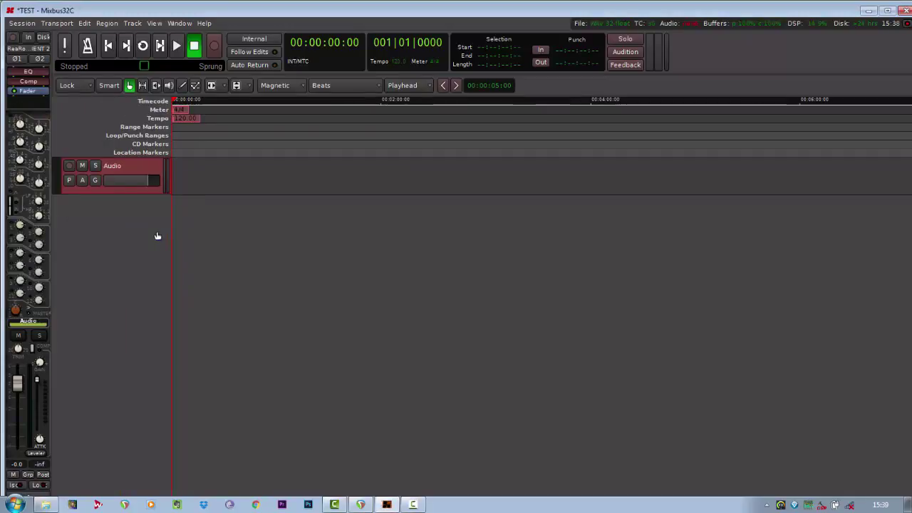
{"action": "left_click", "coordinate": [117, 255]}
{"action": "left_click", "coordinate": [140, 162]}
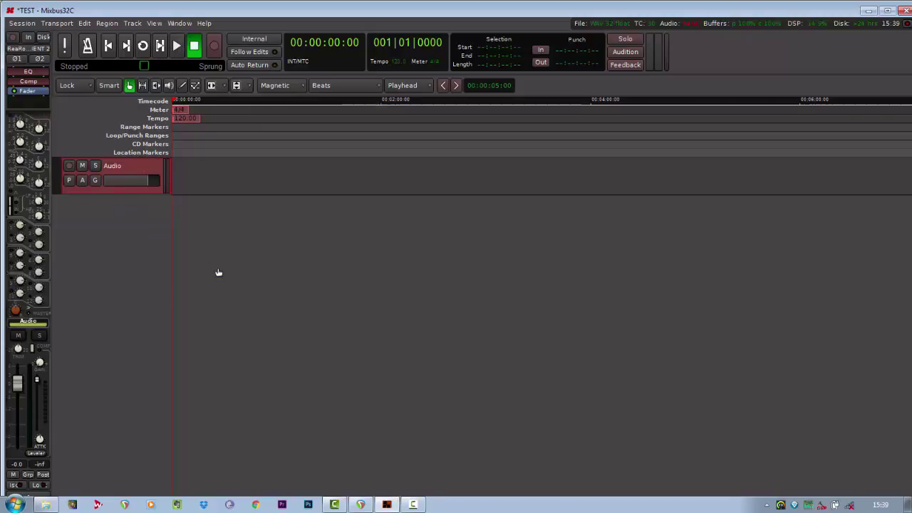
- Open Audio Connections, widen it, and view Mixbus32C bus outputs against hardware destinations
{"action": "left_click", "coordinate": [178, 23]}
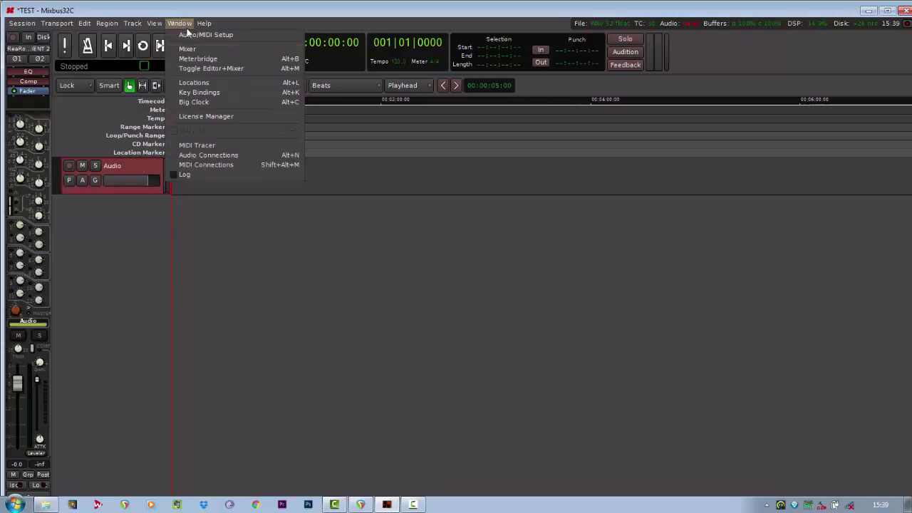
{"action": "left_click", "coordinate": [211, 155]}
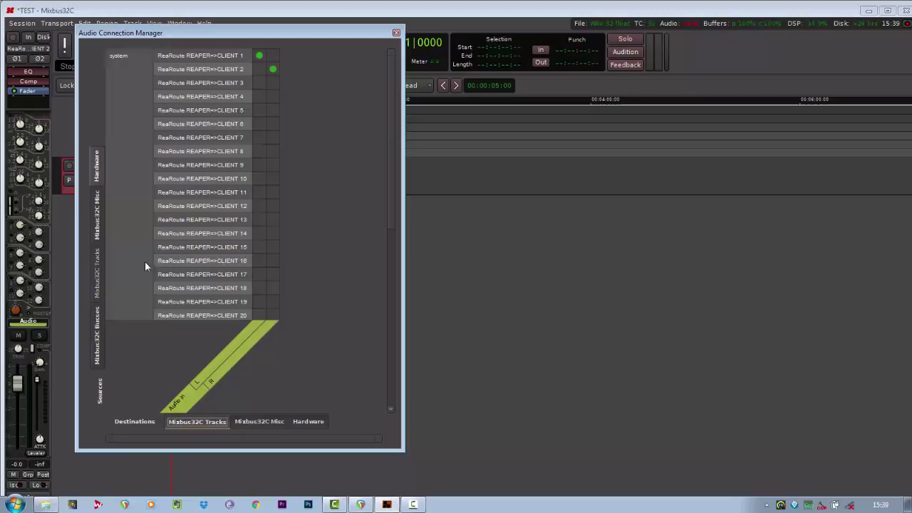
{"action": "left_click", "coordinate": [96, 165]}
{"action": "left_click_drag", "start_coordinate": [401, 267], "coordinate": [560, 269]}
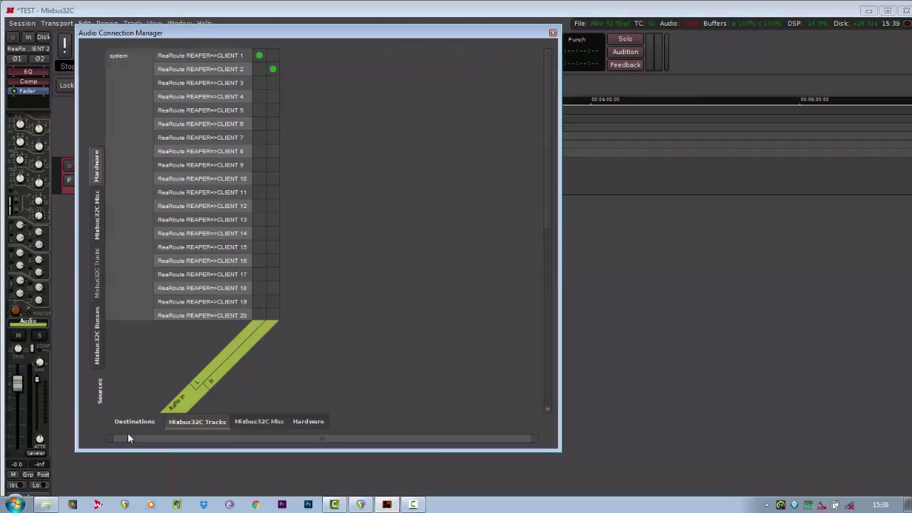
{"action": "left_click", "coordinate": [98, 334]}
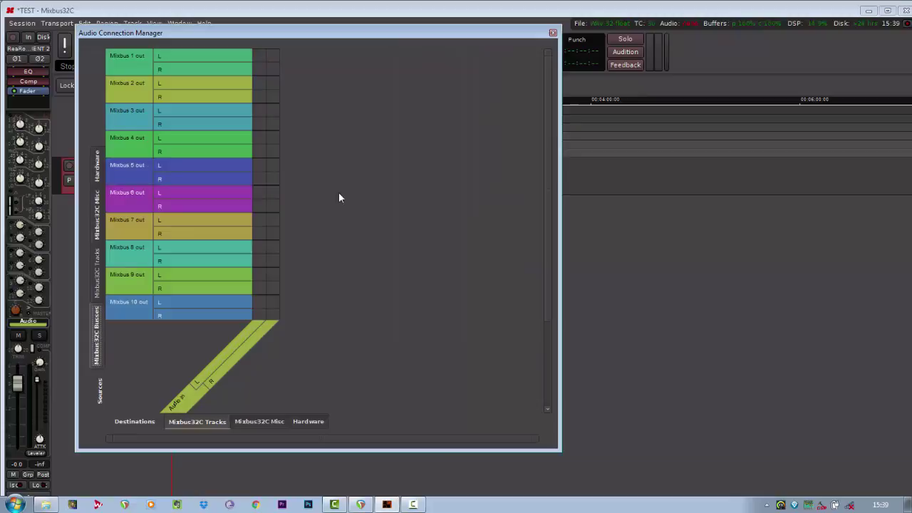
{"action": "scroll", "coordinate": [552, 191], "scroll_direction": "down", "scroll_amount": 3}
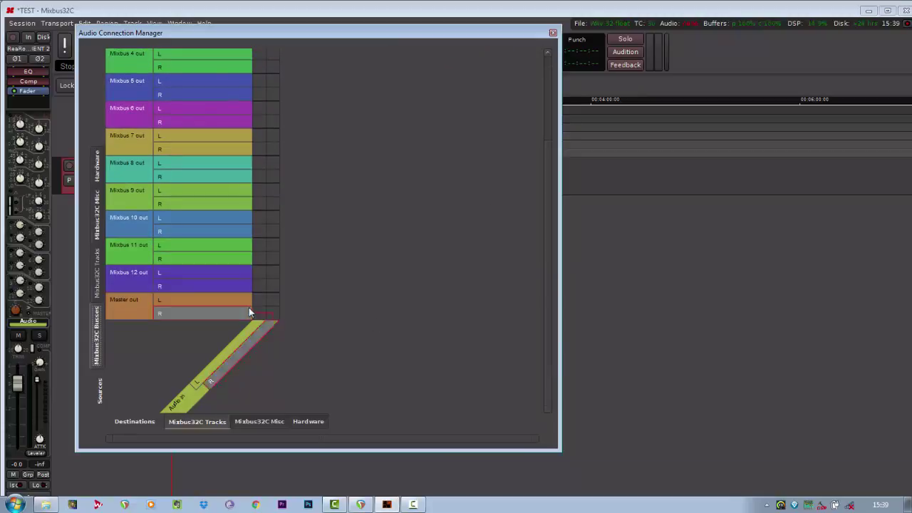
{"action": "left_click", "coordinate": [309, 422]}
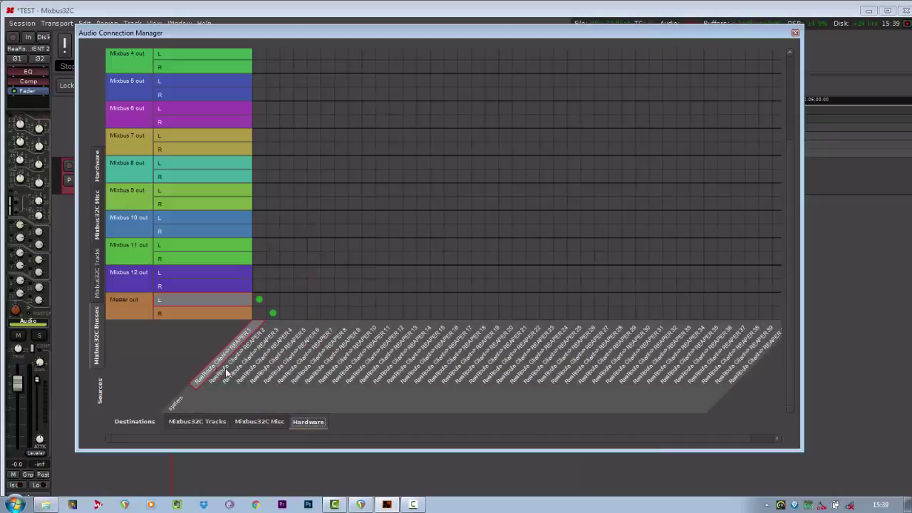
- Close the Audio Connection Manager, return to REAPER and start playback
{"action": "left_click", "coordinate": [796, 33]}
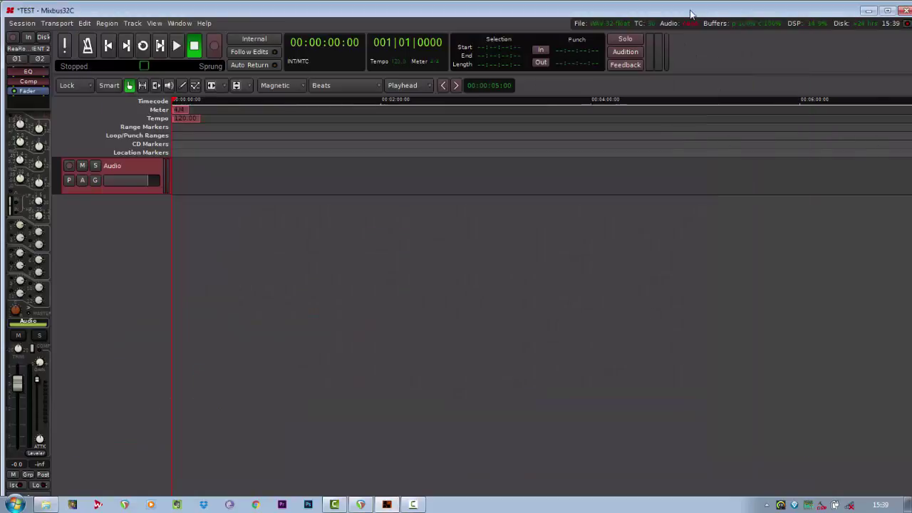
{"action": "left_click", "coordinate": [361, 505]}
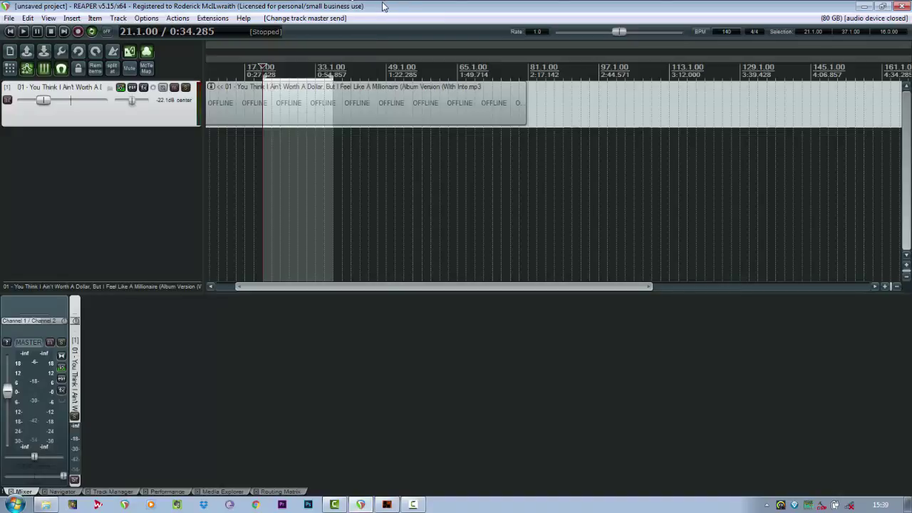
{"action": "key", "text": "space"}
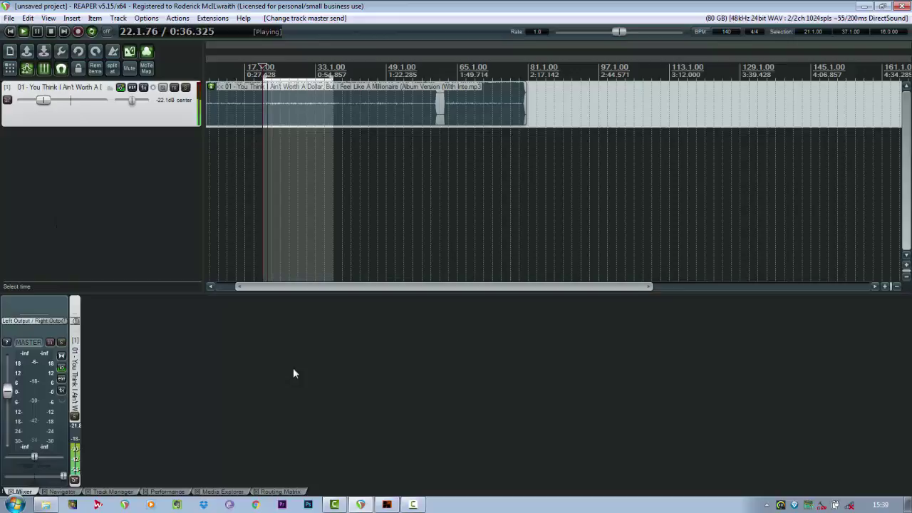
- Enable input monitoring on Mixbus32C's Audio track strip, then return to REAPER
{"action": "left_click", "coordinate": [387, 504]}
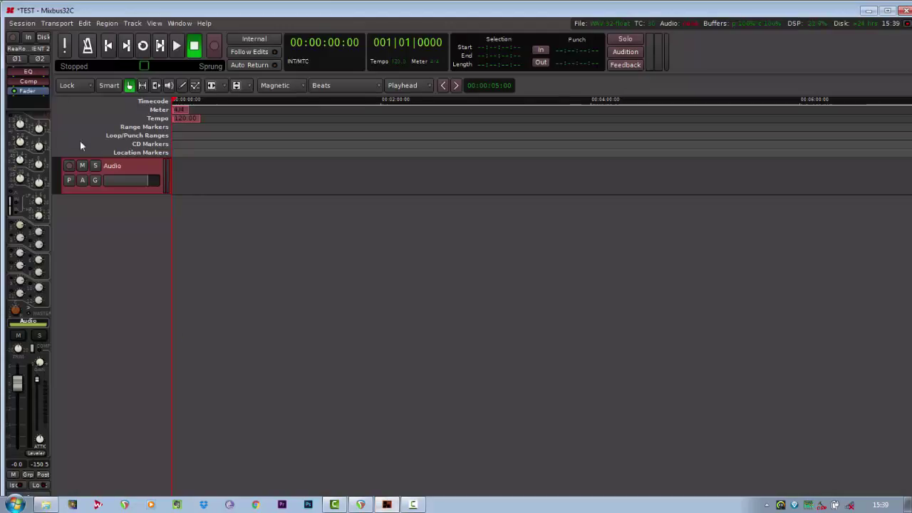
{"action": "left_click", "coordinate": [29, 37]}
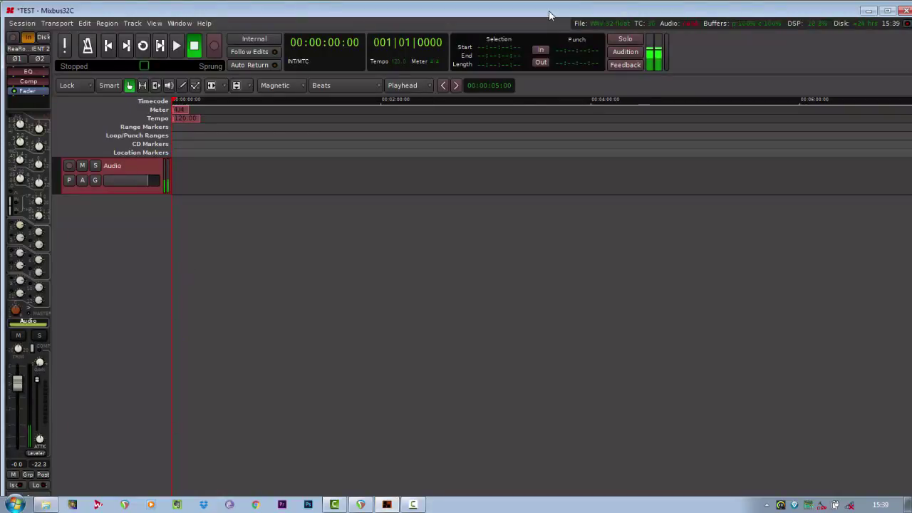
{"action": "left_click", "coordinate": [384, 504]}
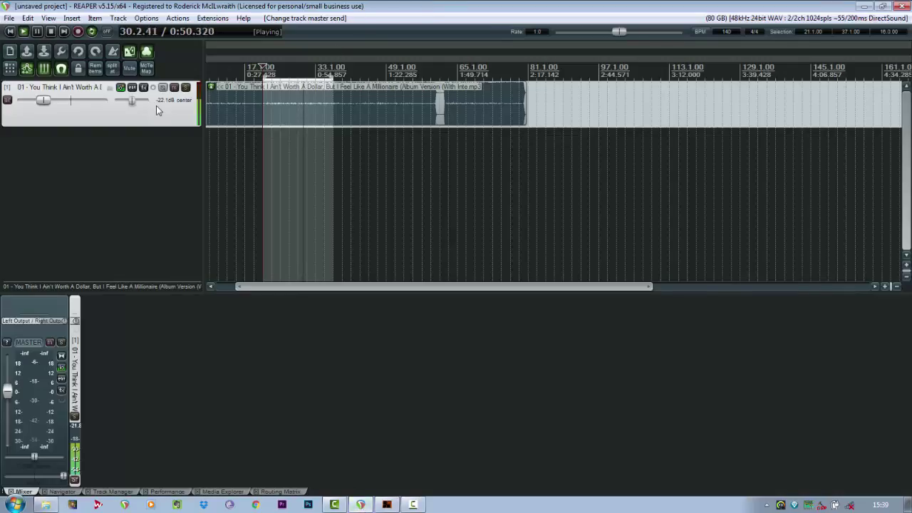
- Add two armed tracks in REAPER with inputs ReaRoute 1 and ReaRoute 2
{"action": "key", "text": "ctrl+t"}
{"action": "key", "text": "ctrl+t"}
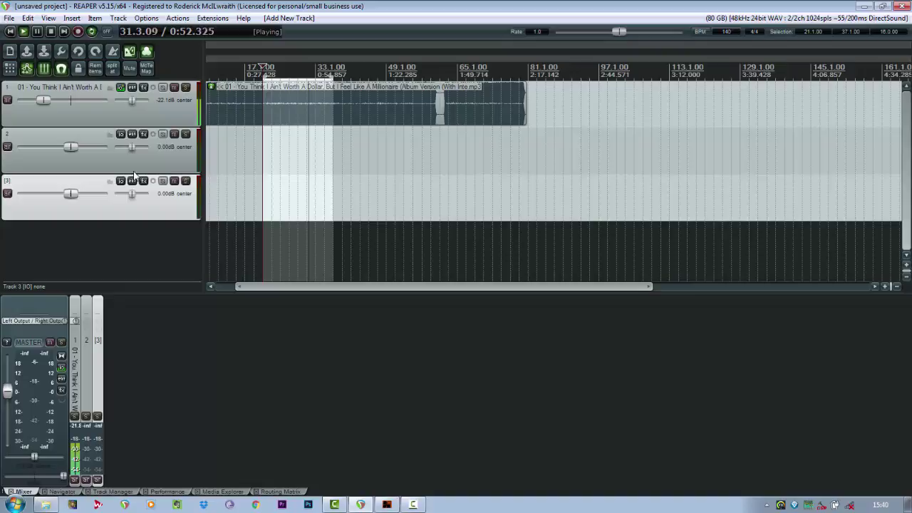
{"action": "left_click", "coordinate": [17, 152]}
{"action": "left_click", "coordinate": [8, 147]}
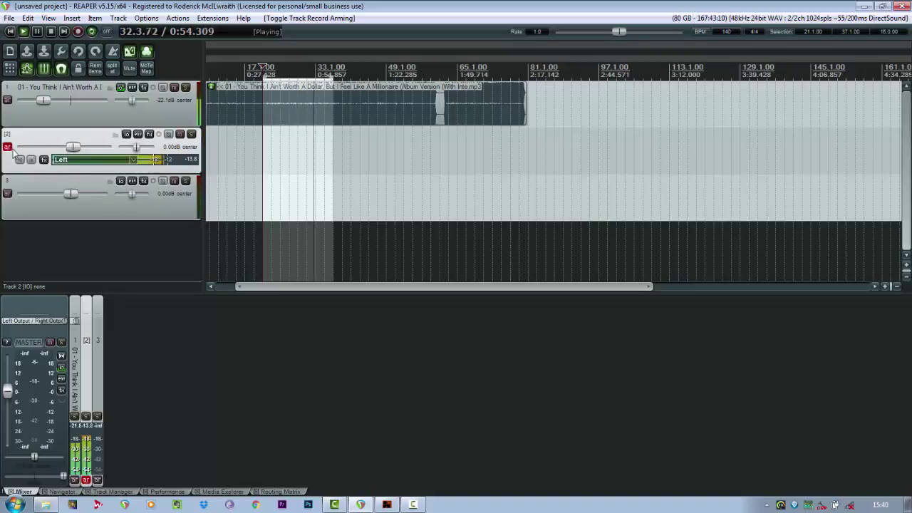
{"action": "left_click", "coordinate": [96, 160]}
{"action": "mouse_move", "coordinate": [102, 173]}
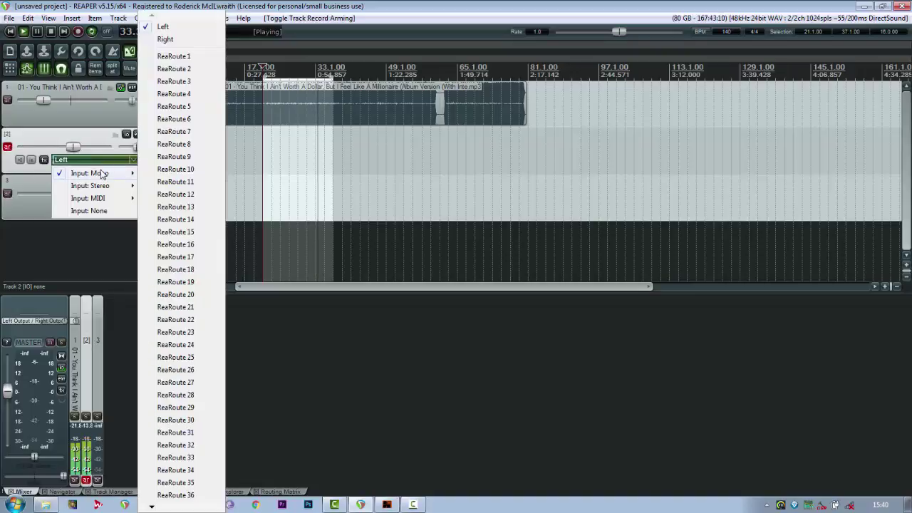
{"action": "left_click", "coordinate": [187, 57]}
{"action": "left_click", "coordinate": [57, 206]}
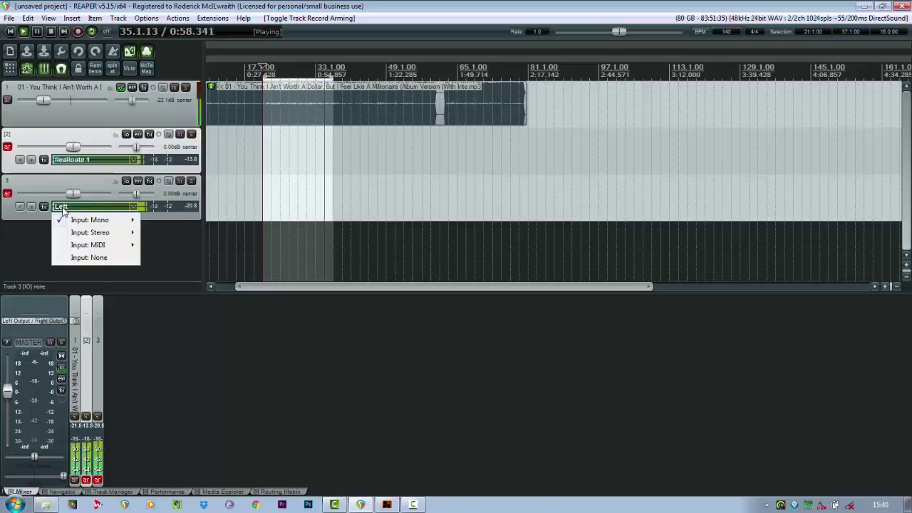
{"action": "mouse_move", "coordinate": [96, 219]}
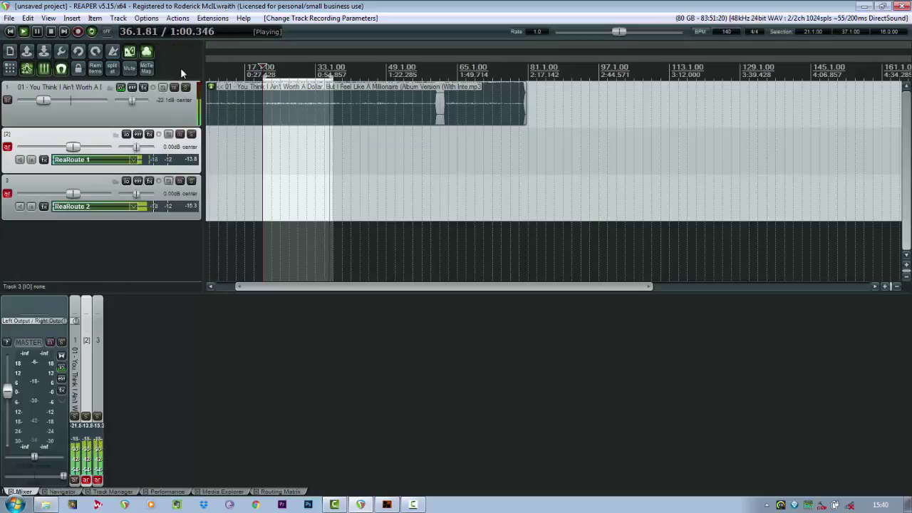
{"action": "left_click", "coordinate": [182, 69]}
- Monitor input on both tracks, panning ReaRoute 1 100% left and ReaRoute 2 100% right
{"action": "left_click", "coordinate": [20, 160]}
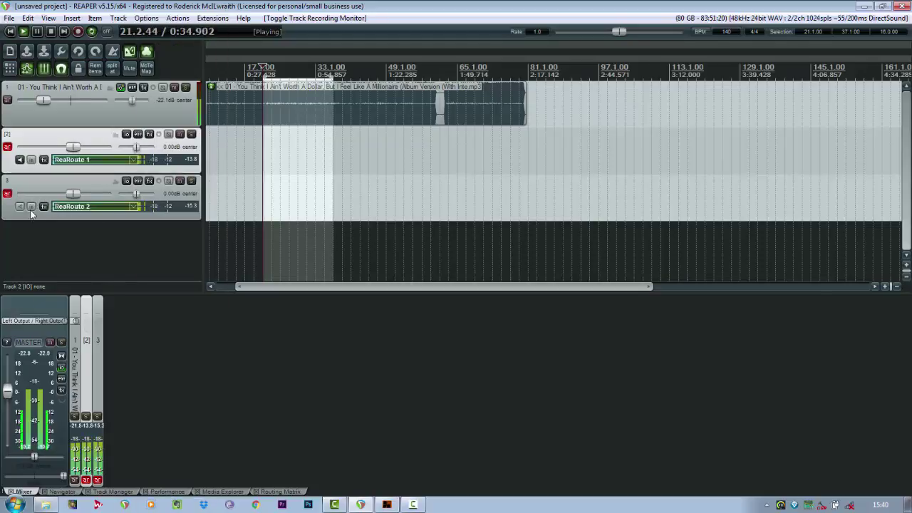
{"action": "left_click", "coordinate": [20, 206]}
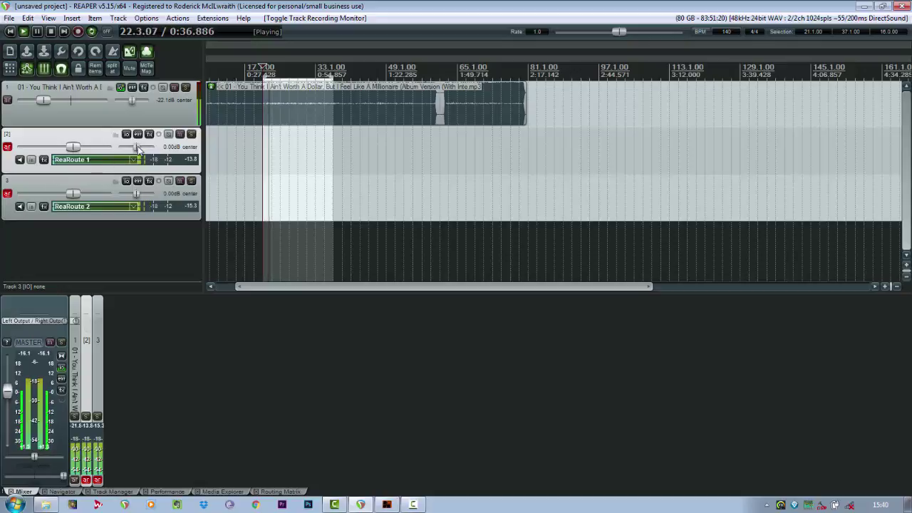
{"action": "left_click_drag", "start_coordinate": [138, 146], "coordinate": [114, 147]}
{"action": "left_click_drag", "start_coordinate": [138, 193], "coordinate": [197, 195]}
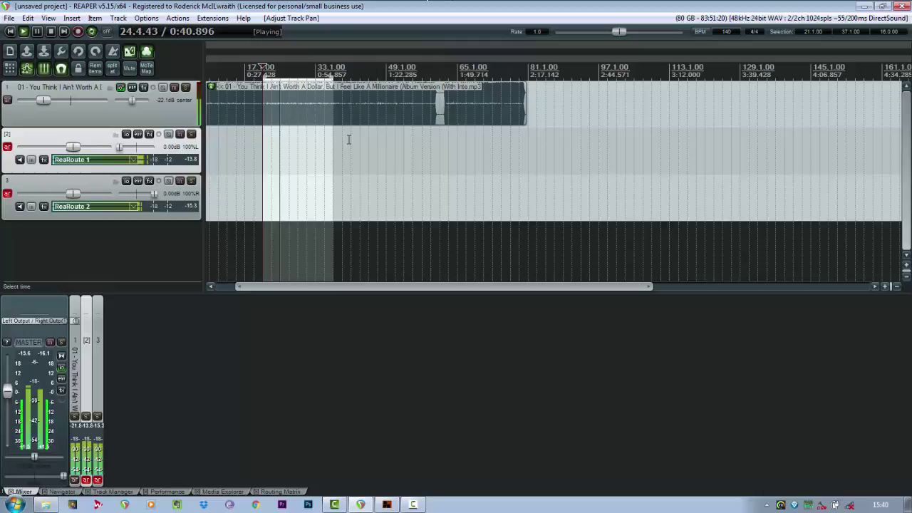
- Restart playback from position 23.1.00
{"action": "key", "text": "space"}
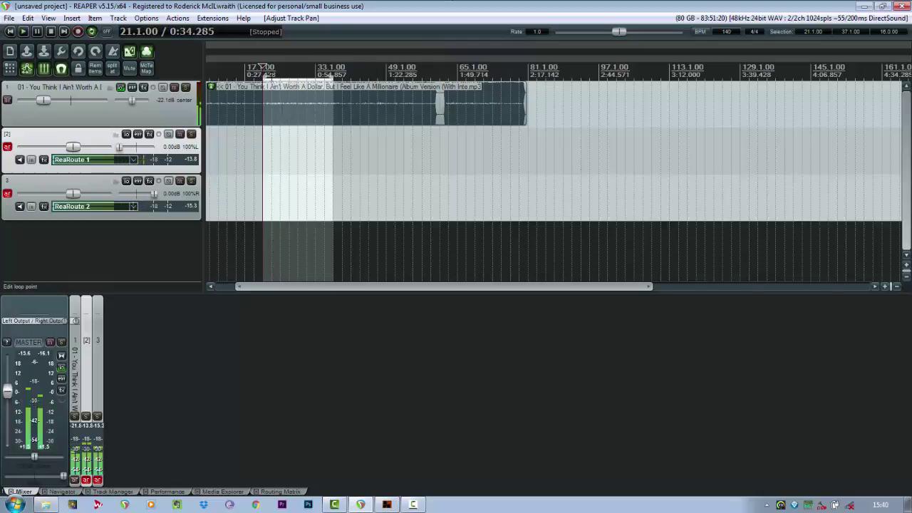
{"action": "left_click", "coordinate": [271, 108]}
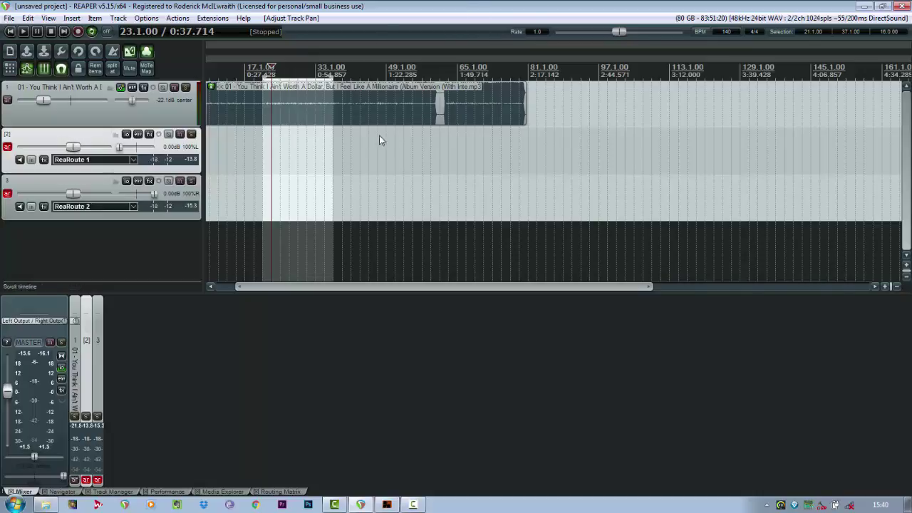
{"action": "key", "text": "space"}
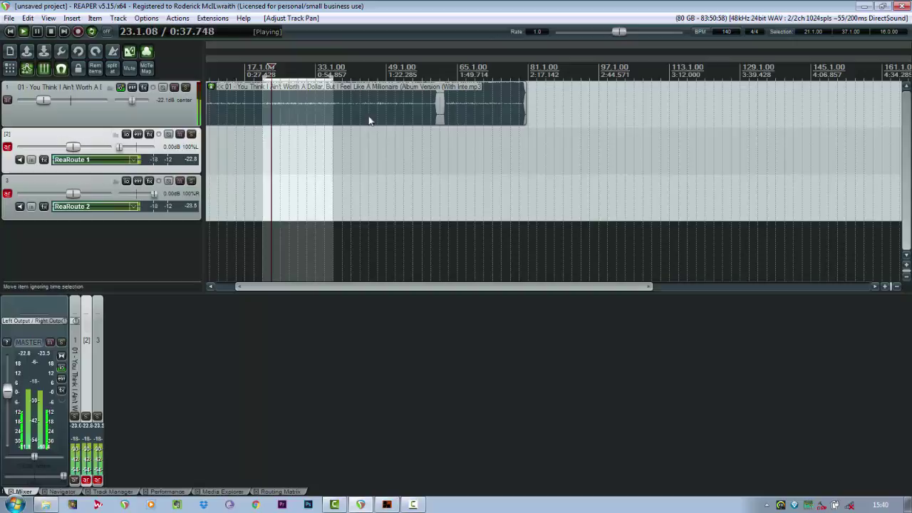
- In the Mixbus32C mixer, lower the Audio strip fader to about -1.2 dB, then return to the editor
{"action": "left_click", "coordinate": [387, 504]}
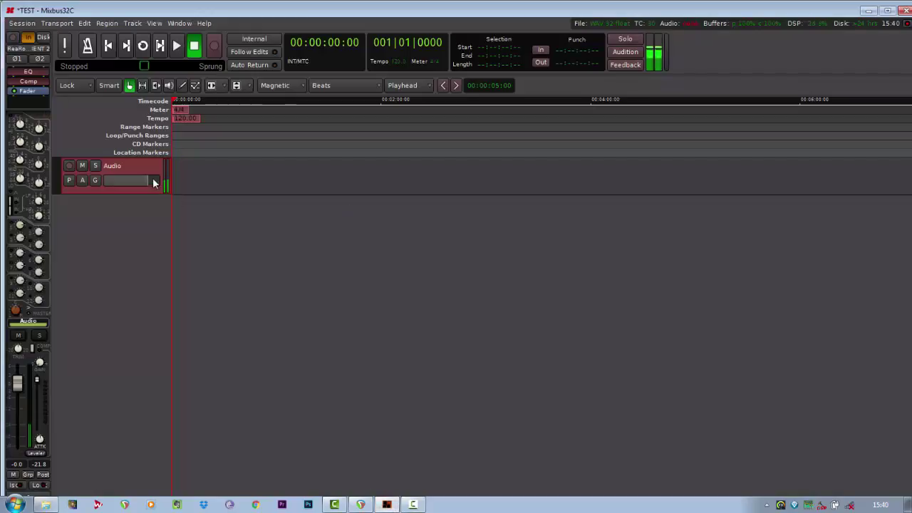
{"action": "left_click", "coordinate": [178, 23]}
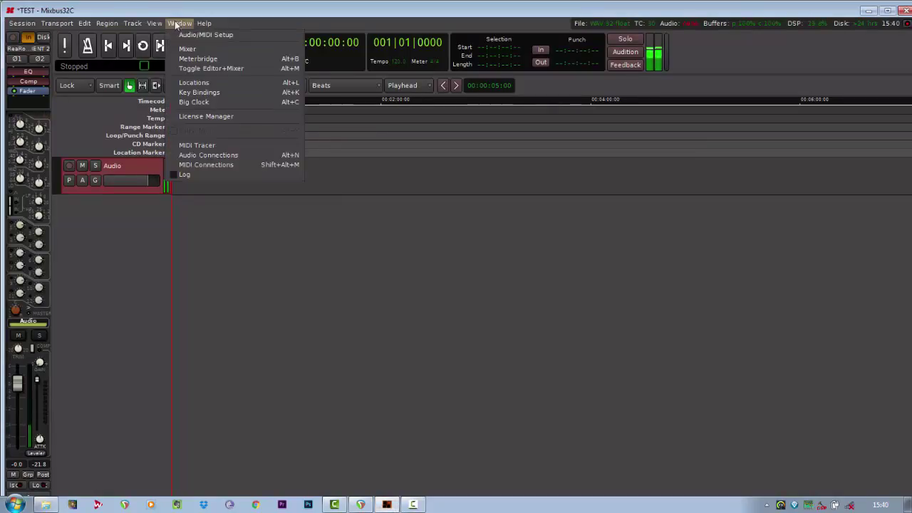
{"action": "left_click", "coordinate": [215, 47]}
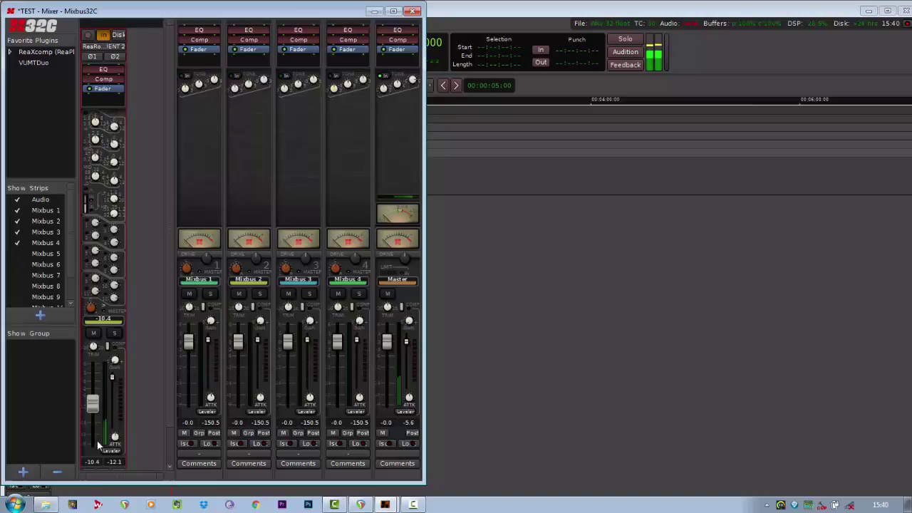
{"action": "left_click_drag", "start_coordinate": [93, 382], "coordinate": [103, 389]}
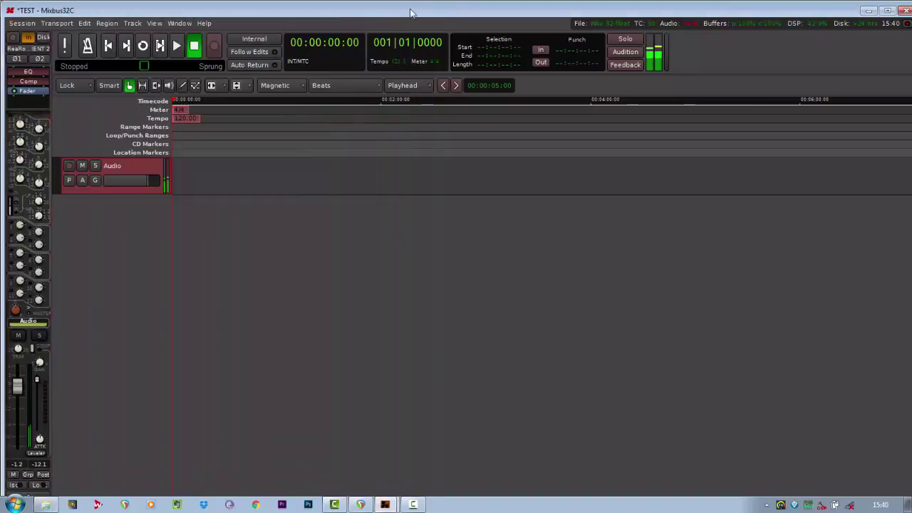
{"action": "left_click", "coordinate": [413, 505]}
- Deselect the Mixbus Audio track, bring REAPER back to the front and select track 1
{"action": "left_click", "coordinate": [413, 504]}
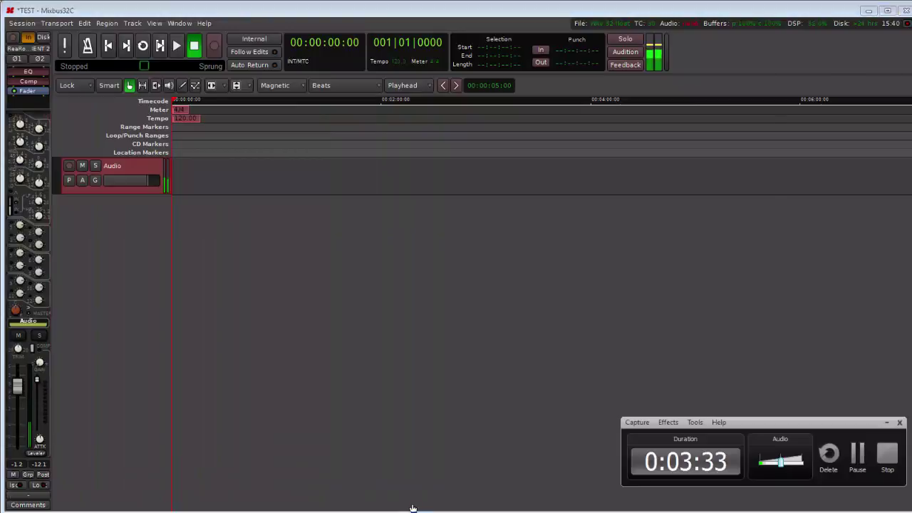
{"action": "left_click", "coordinate": [361, 504]}
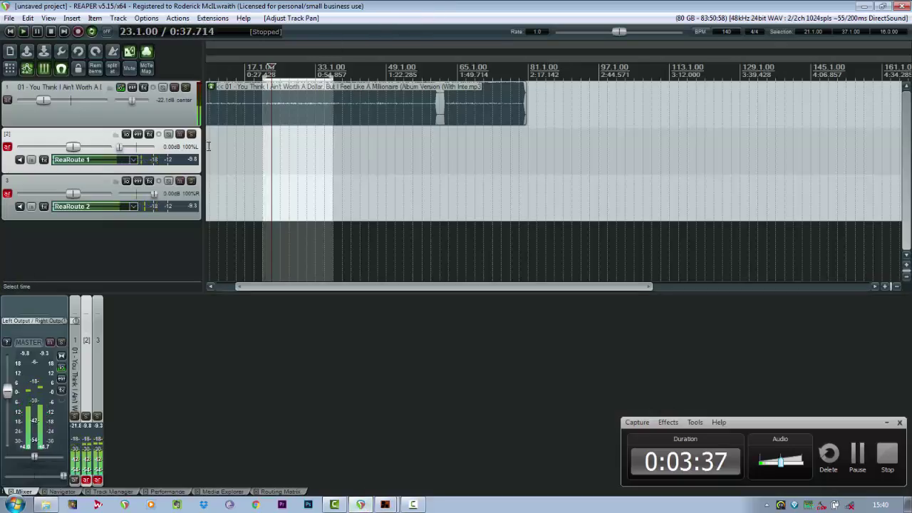
{"action": "left_click", "coordinate": [147, 94]}
{"action": "scroll", "coordinate": [334, 136], "scroll_direction": "down", "scroll_amount": 3}
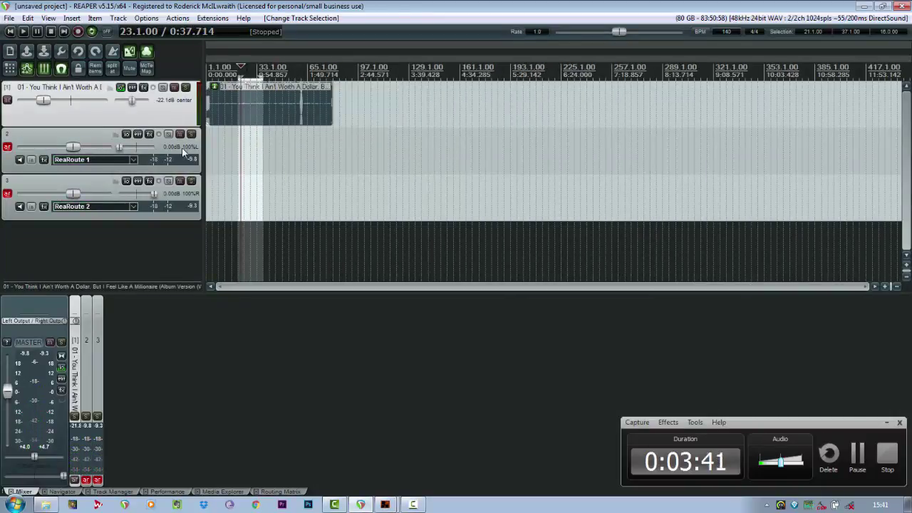
{"action": "scroll", "coordinate": [221, 112], "scroll_direction": "up", "scroll_amount": 2}
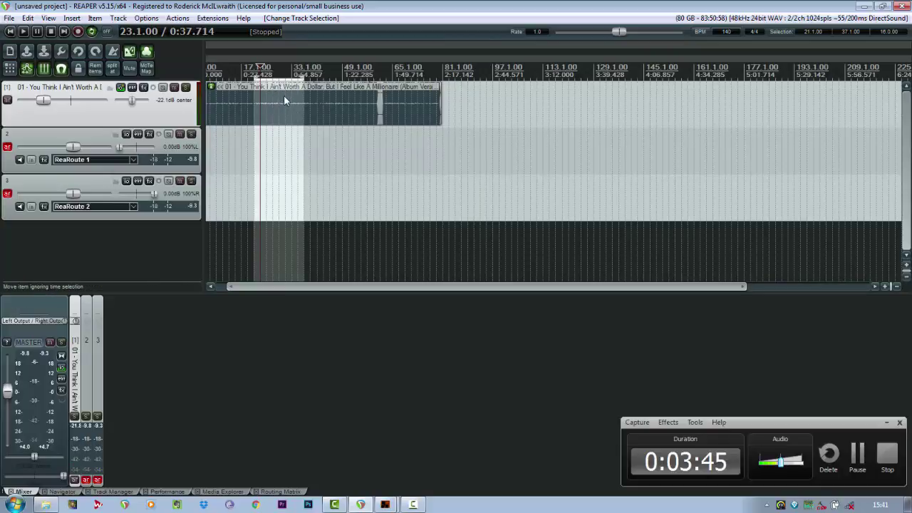
- Select the ReaRoute 1 and ReaRoute 2 return tracks (2 and 3) together
{"action": "left_click", "coordinate": [183, 151]}
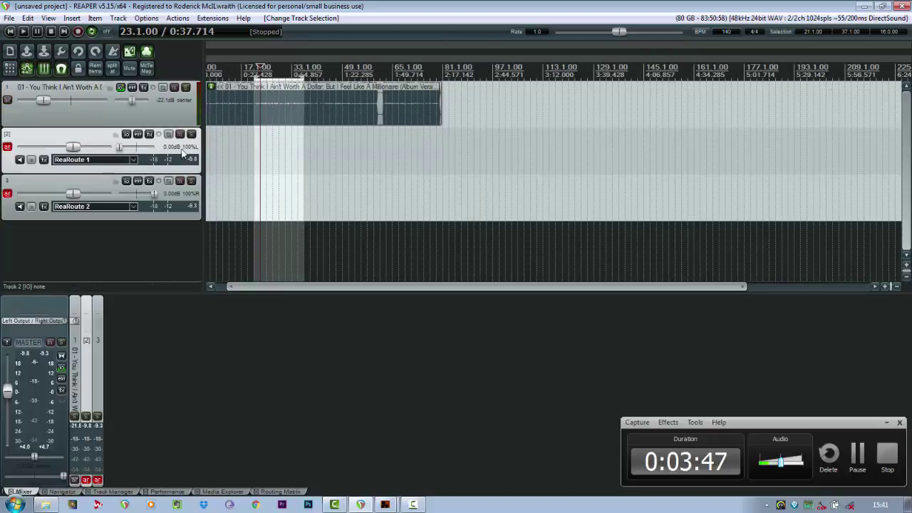
{"action": "left_click", "coordinate": [196, 193], "text": "ctrl"}
{"action": "scroll", "coordinate": [236, 155], "scroll_direction": "up", "scroll_amount": 1}
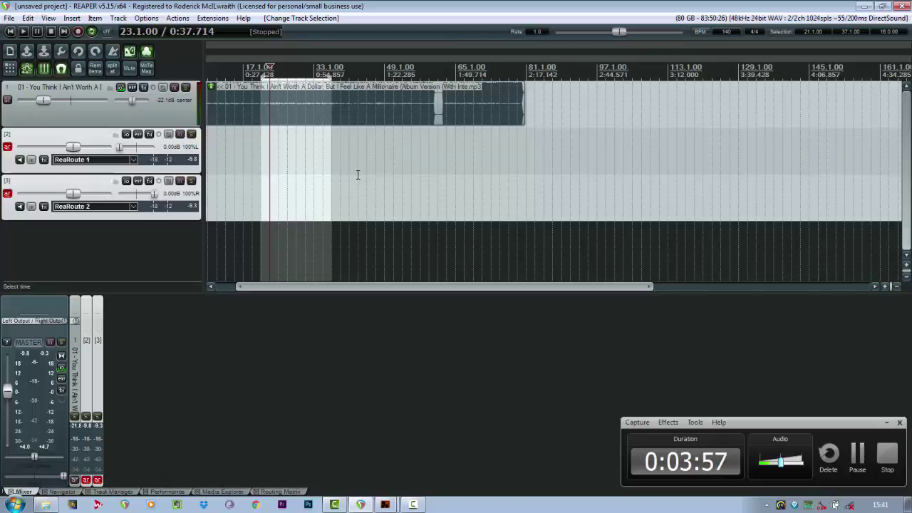
{"action": "left_click", "coordinate": [390, 498]}
{"action": "left_click", "coordinate": [383, 466]}
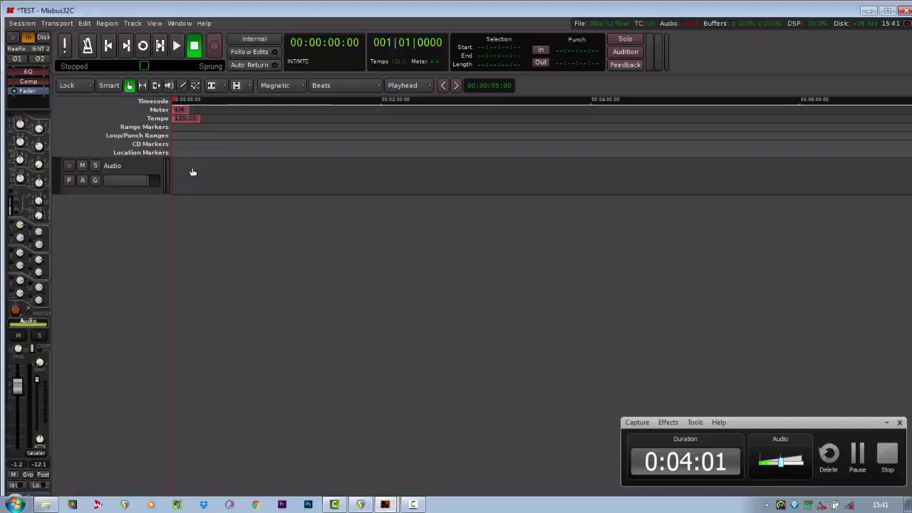
{"action": "left_click", "coordinate": [361, 504]}
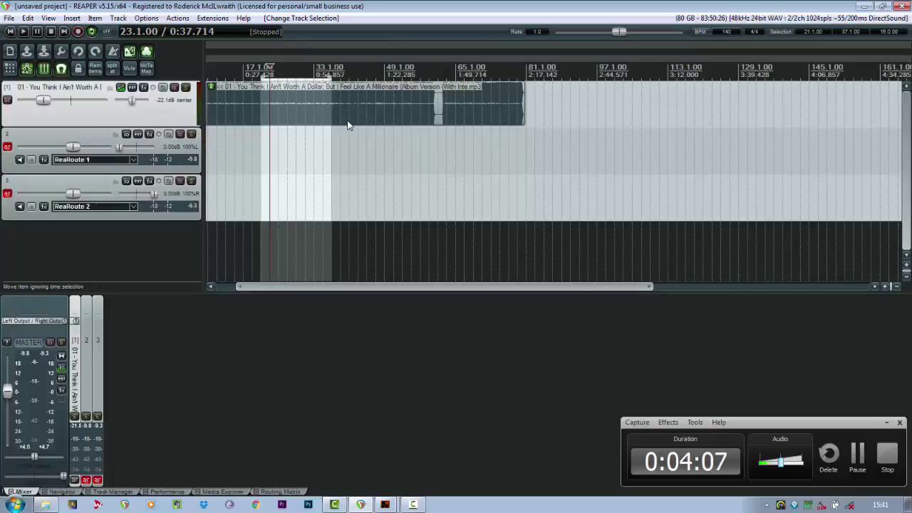
{"action": "scroll", "coordinate": [306, 125], "scroll_direction": "down", "scroll_amount": 2}
{"action": "scroll", "coordinate": [243, 127], "scroll_direction": "up", "scroll_amount": 1}
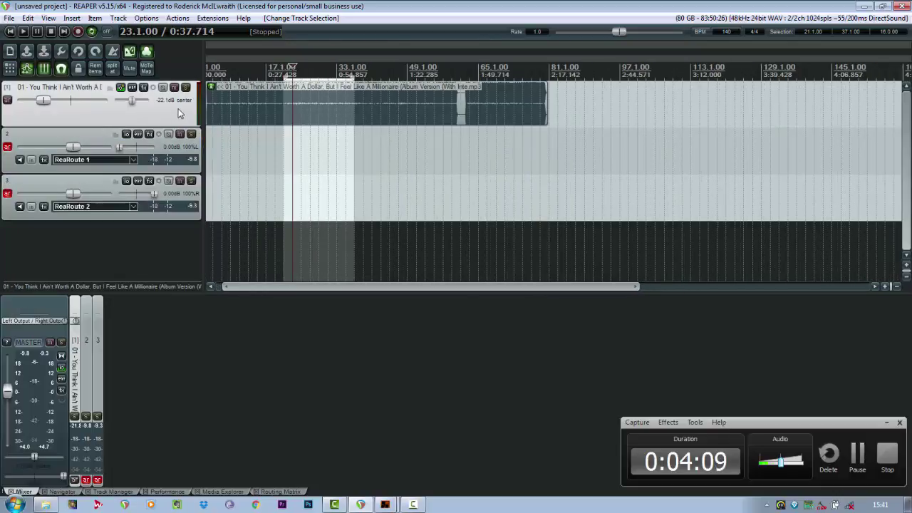
{"action": "key", "text": "space"}
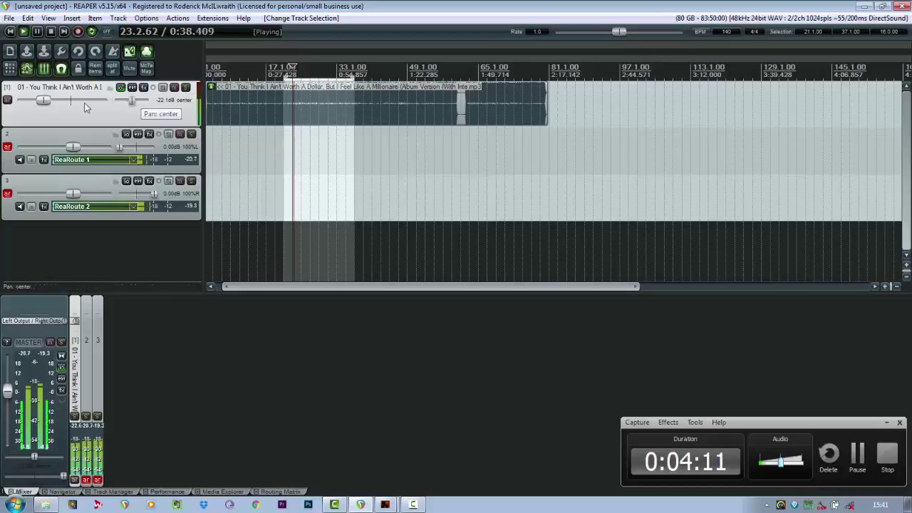
{"action": "mouse_move", "coordinate": [133, 101]}
{"action": "left_mouse_down"}
{"action": "mouse_move", "coordinate": [139, 104]}
{"action": "mouse_move", "coordinate": [88, 104]}
{"action": "mouse_move", "coordinate": [121, 102]}
{"action": "left_mouse_up"}
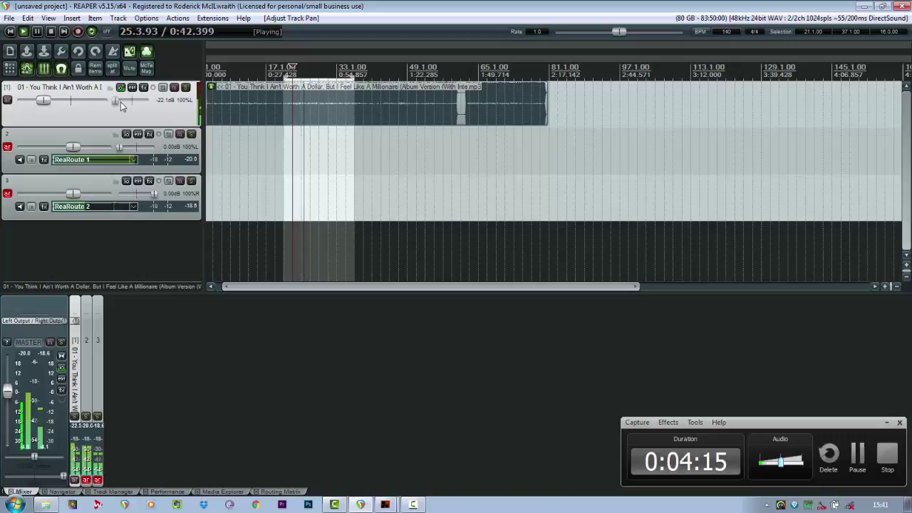
{"action": "double_click", "coordinate": [120, 102]}
{"action": "key", "text": "space"}
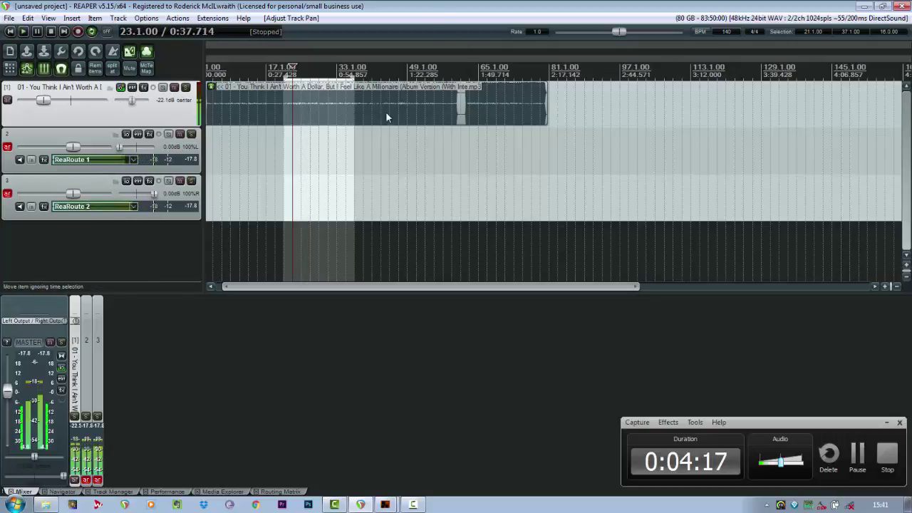